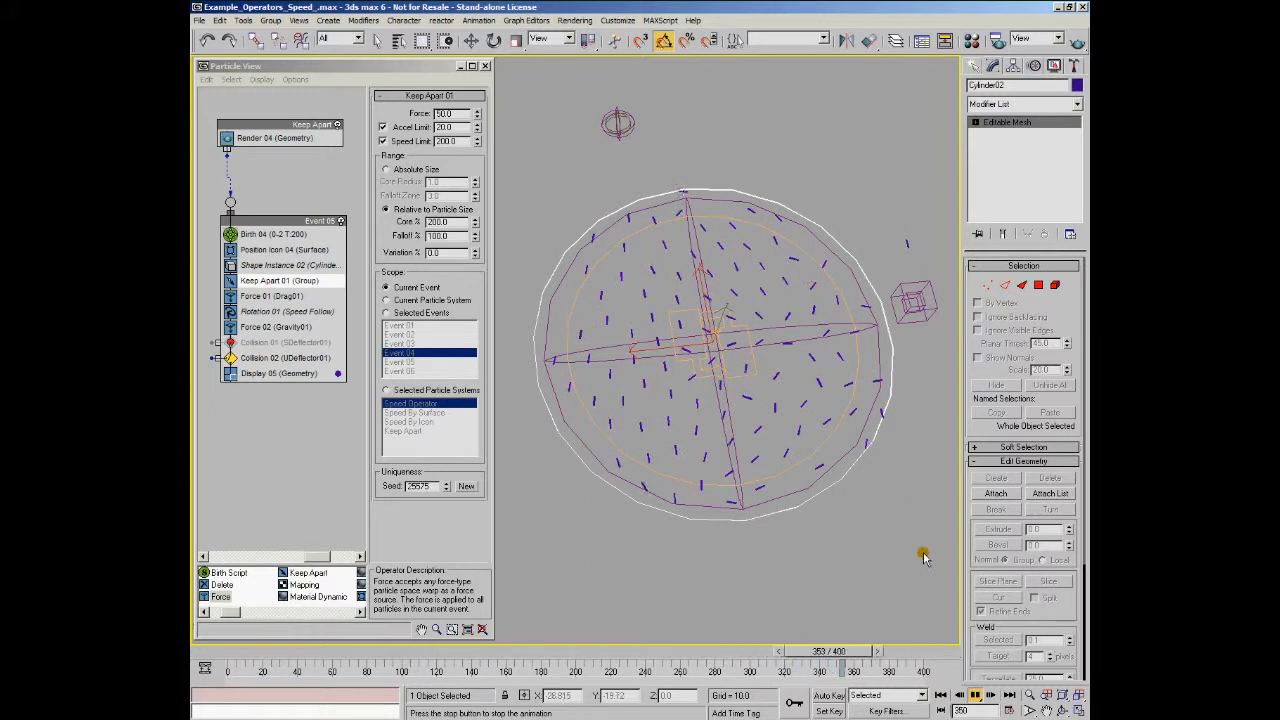
- Turn off the Collision 02 test and the Force 02 gravity operator in Event 05 and replay the animation from frame 0
click(974, 696)
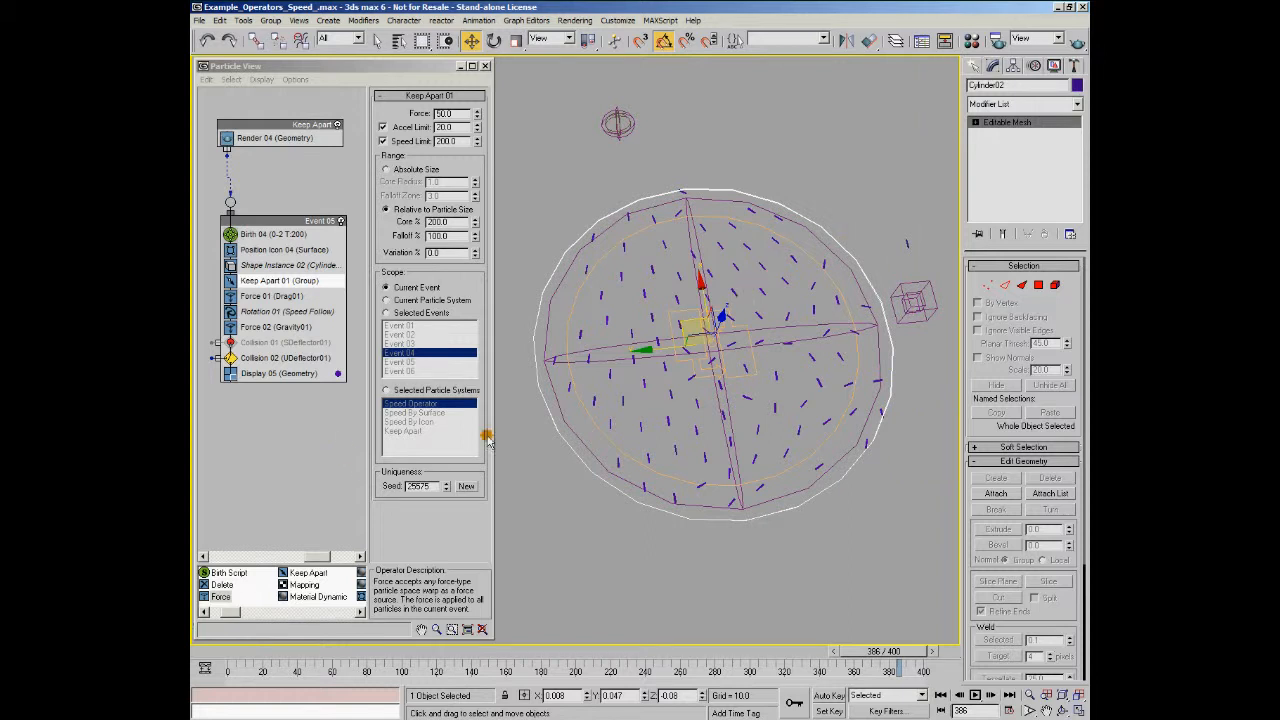
click(311, 359)
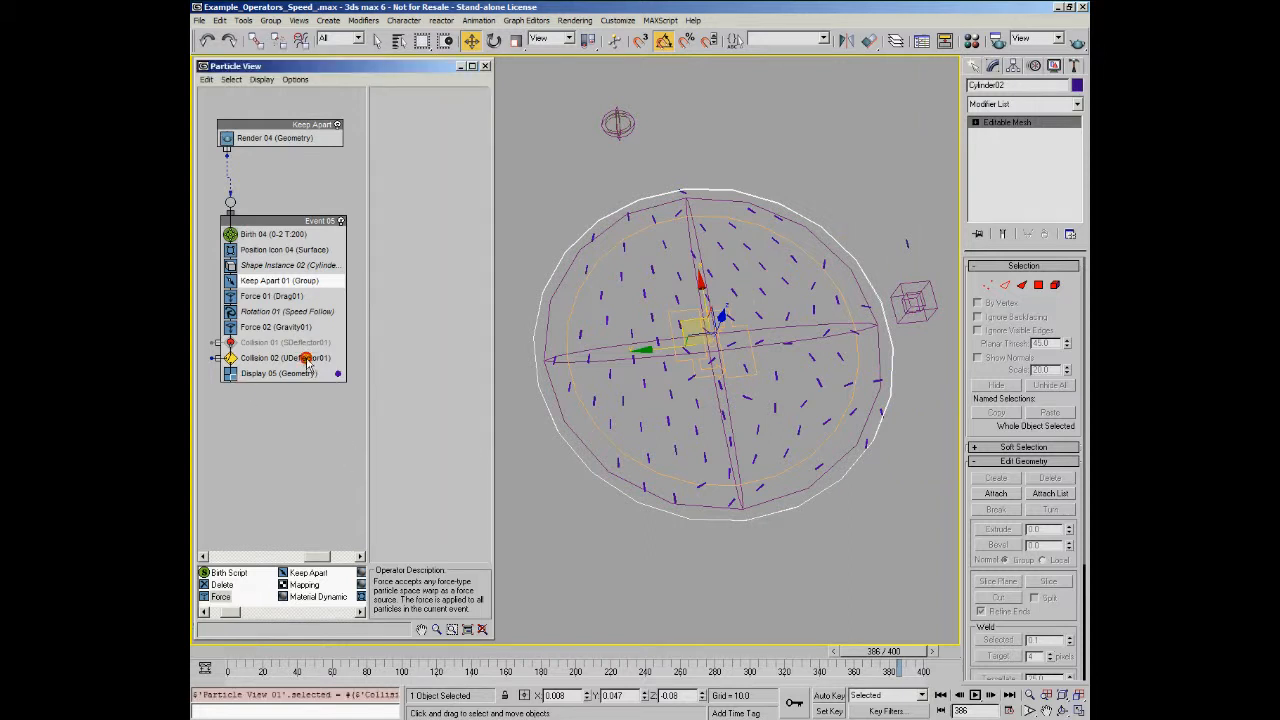
click(232, 358)
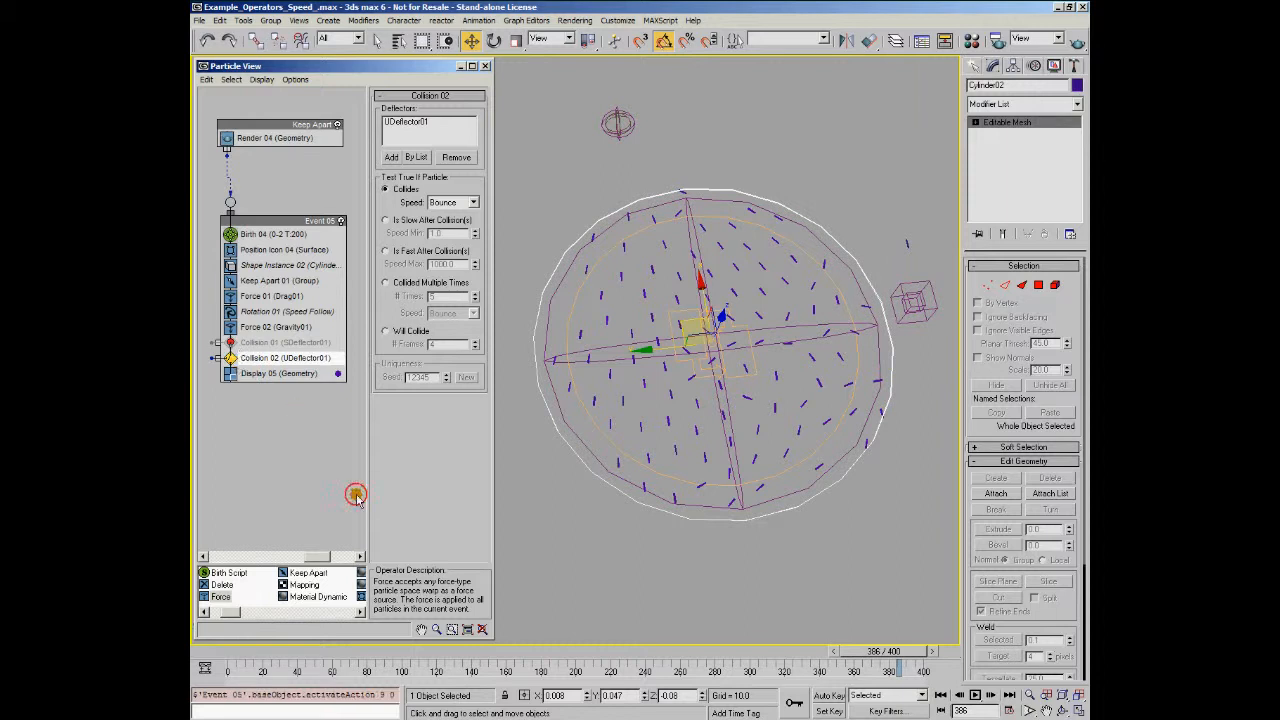
click(231, 328)
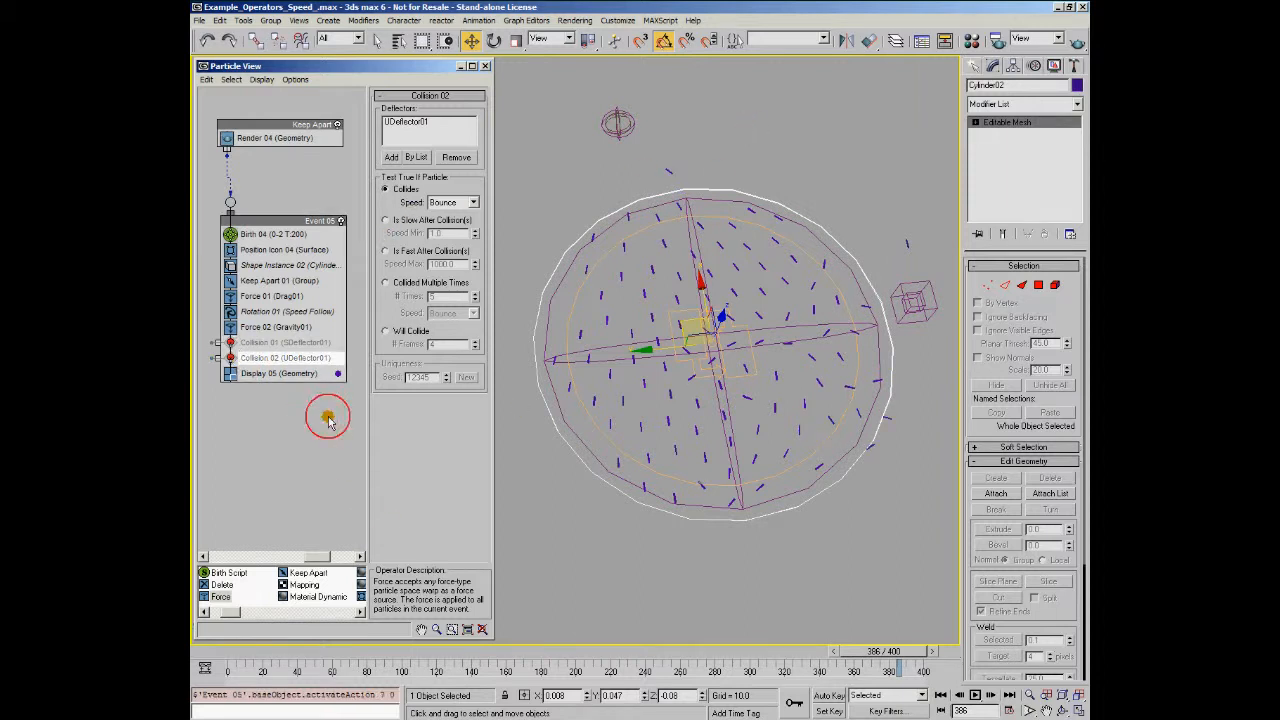
click(233, 656)
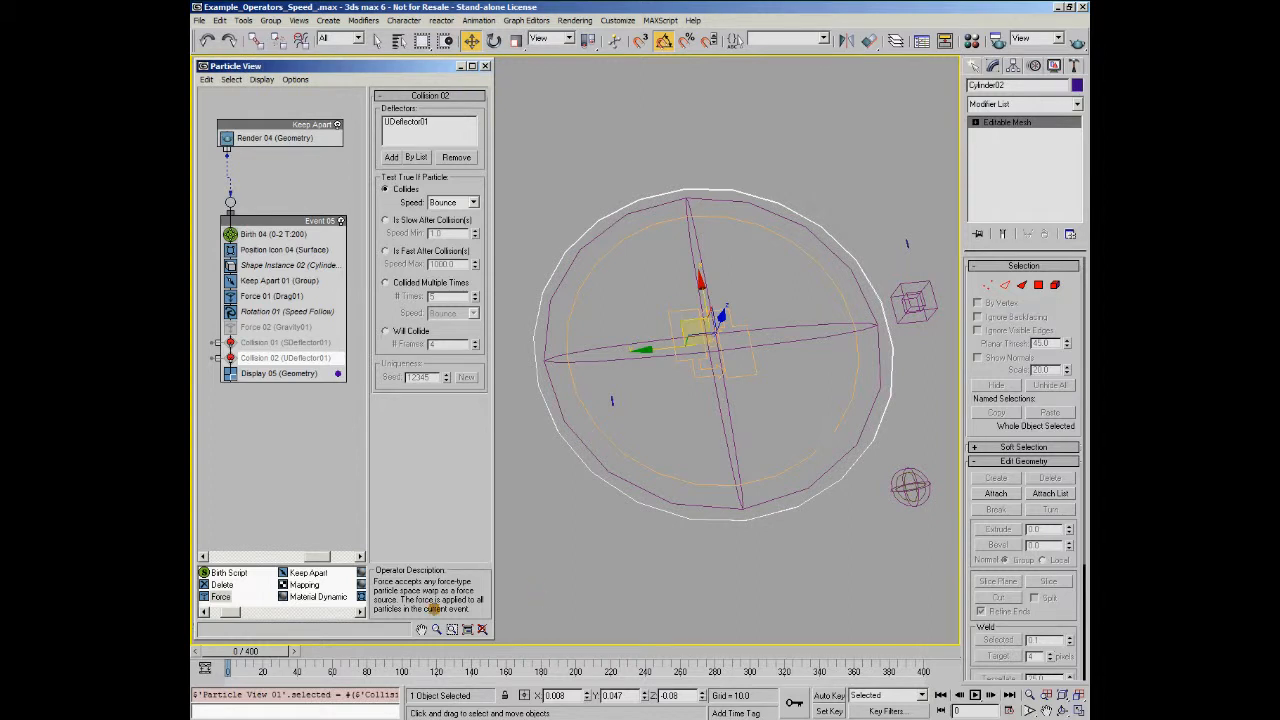
click(975, 695)
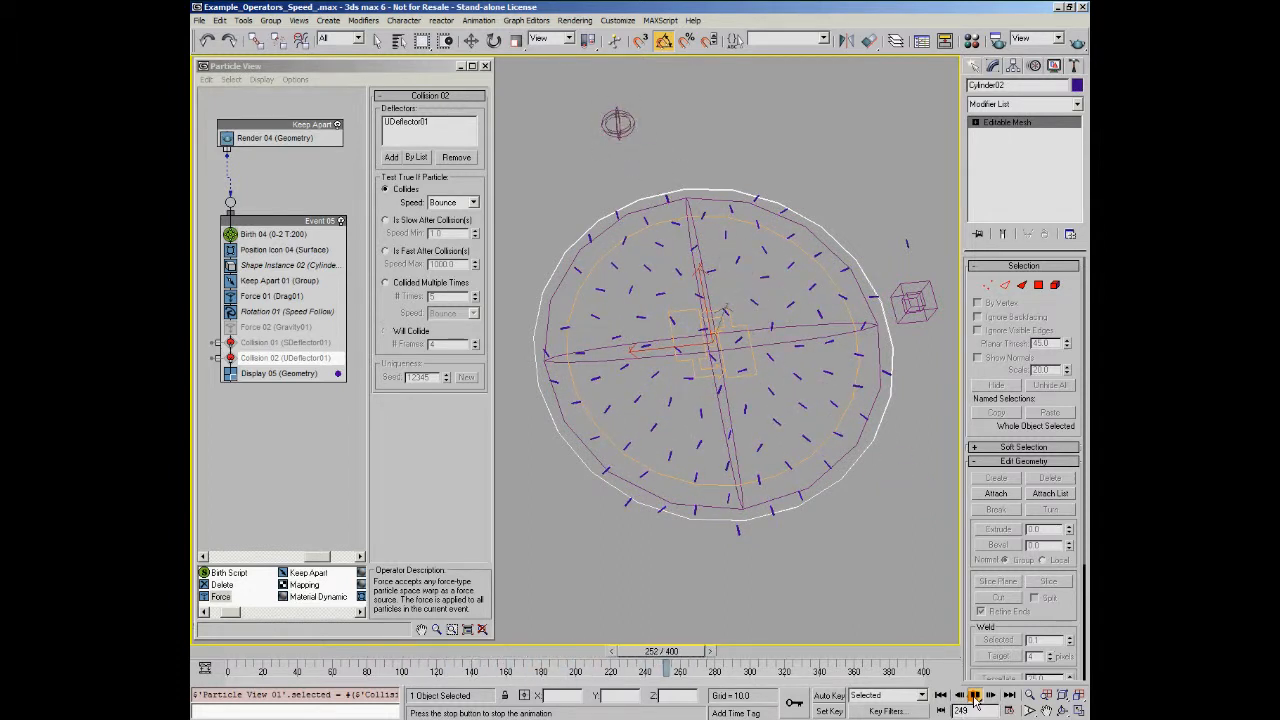
click(975, 698)
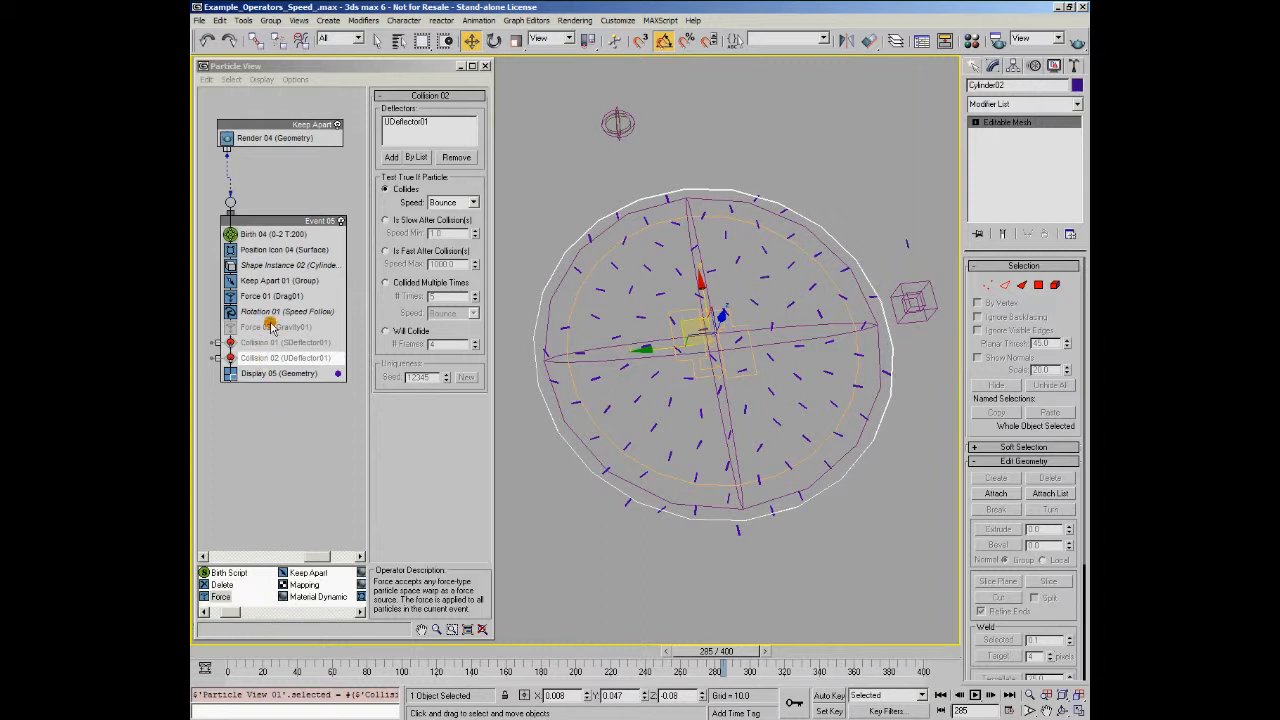
- Set the Keep Apart 01 range to Absolute Size with a falloff zone of 7 and replay the animation from frame 0
click(274, 282)
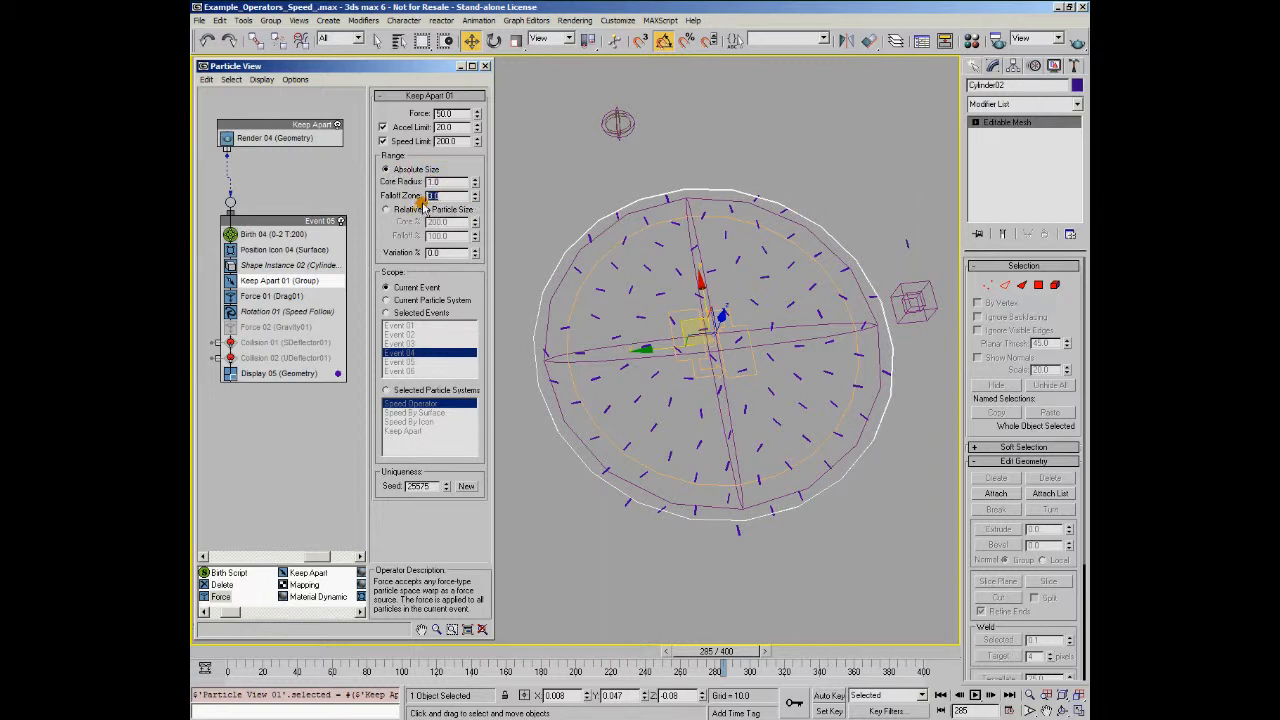
key(Return)
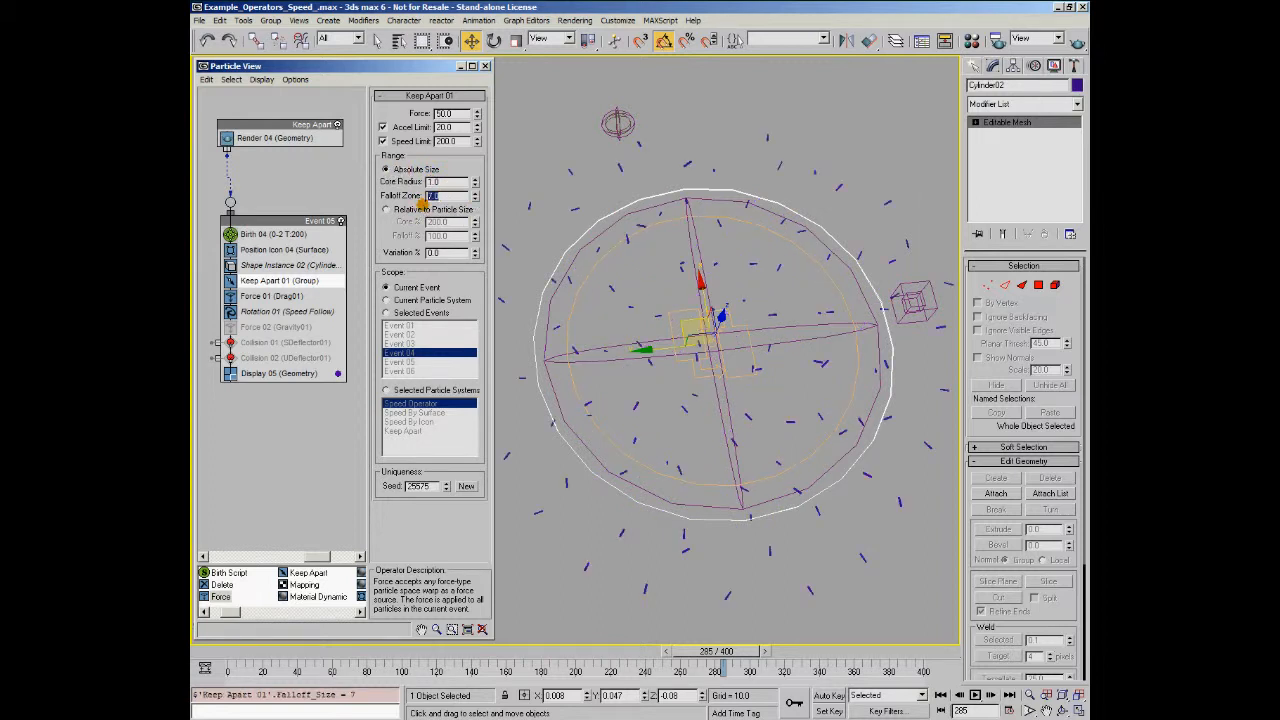
click(270, 645)
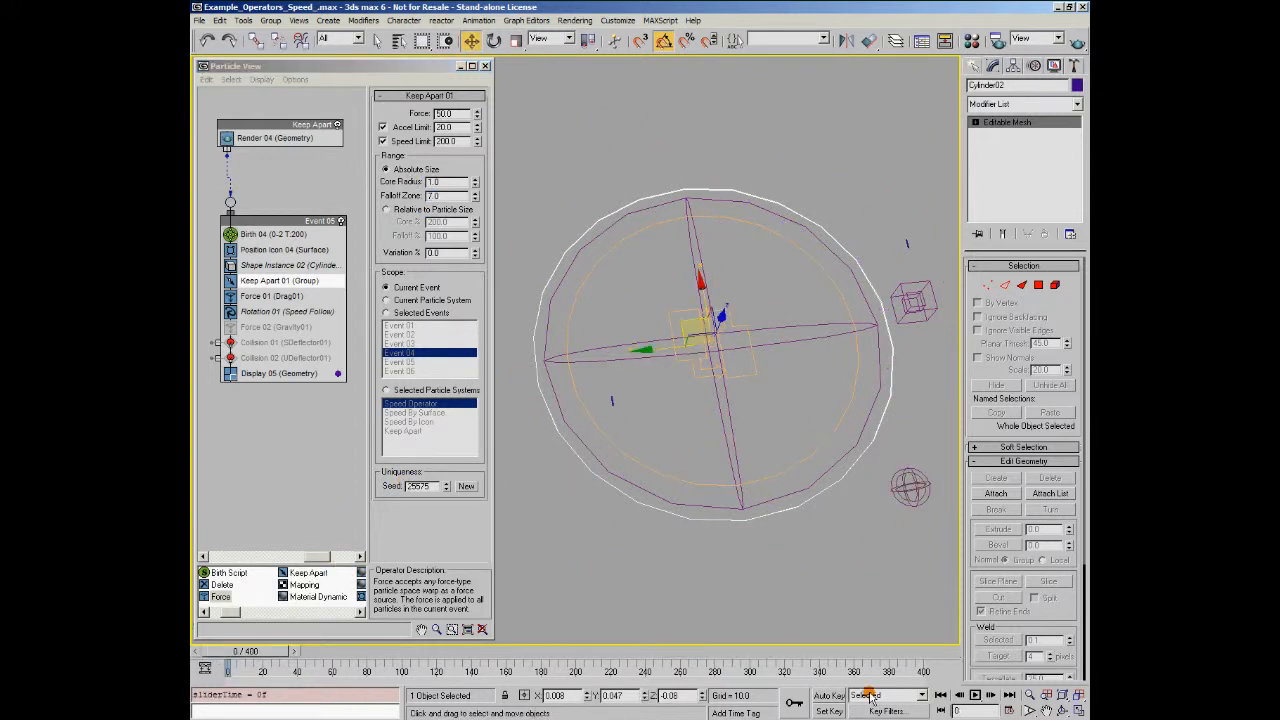
click(975, 695)
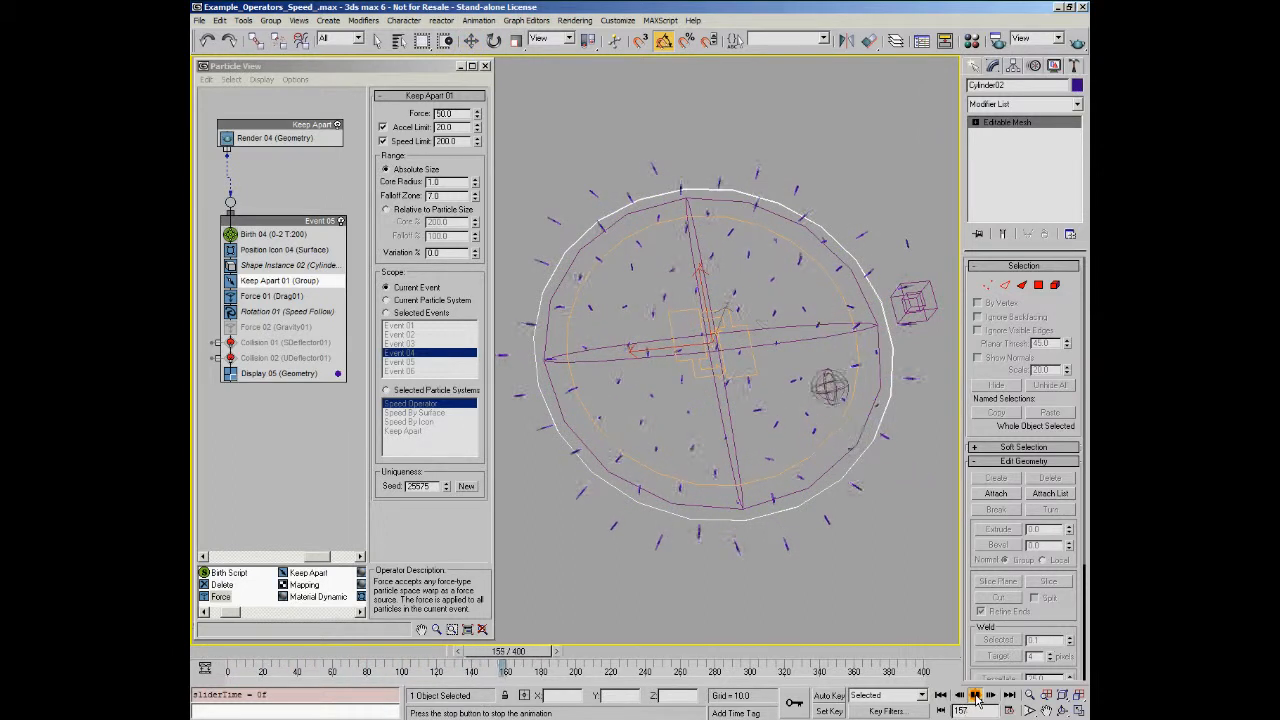
click(975, 695)
- Replay the animation from frame 0 in a side view to examine how the particles spread above and below the emitter plane
mouse_move(789, 500)
alt+middle_down()
mouse_move(777, 523)
mouse_move(779, 487)
alt+middle_up()
key(Home)
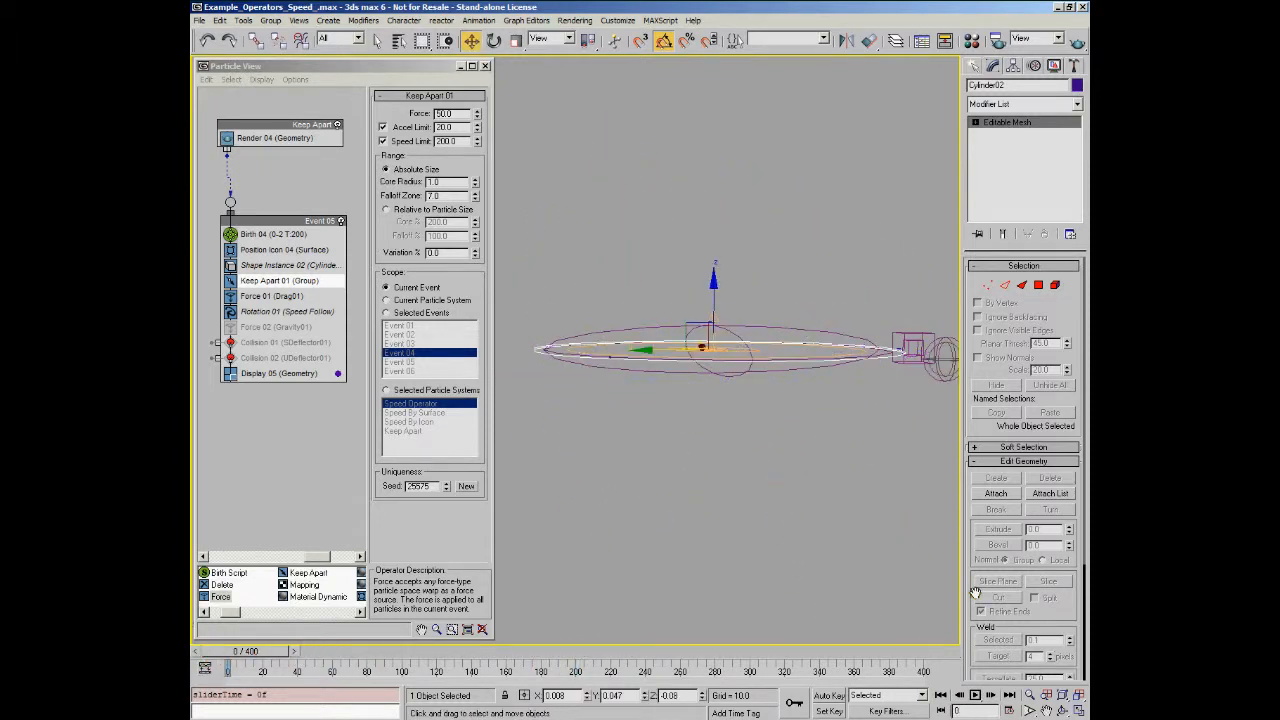
click(975, 697)
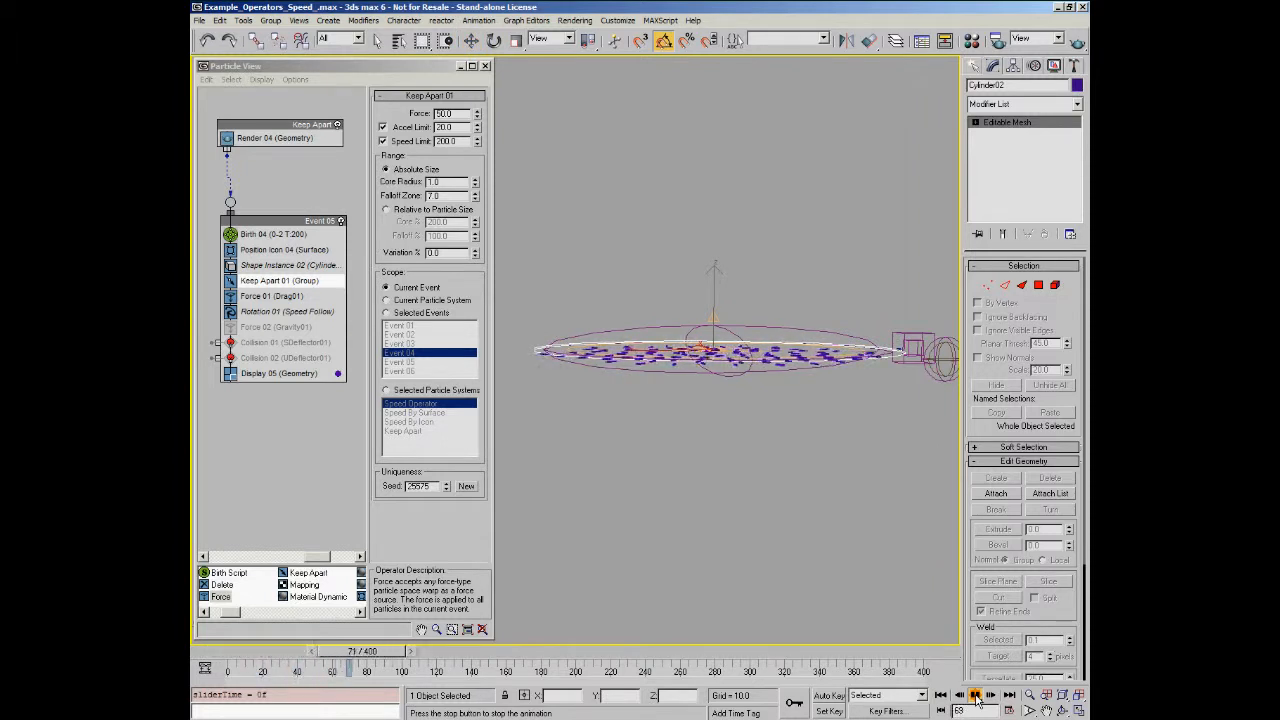
key(w)
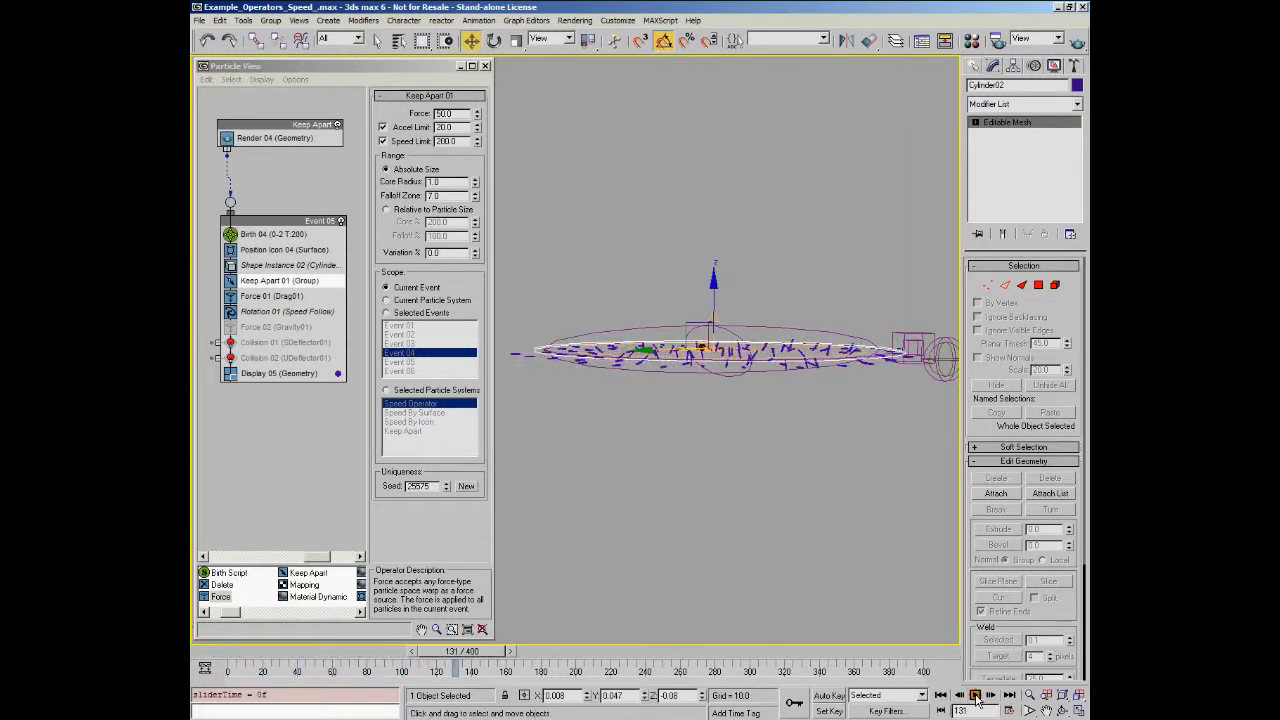
drag(320, 658, 214, 657)
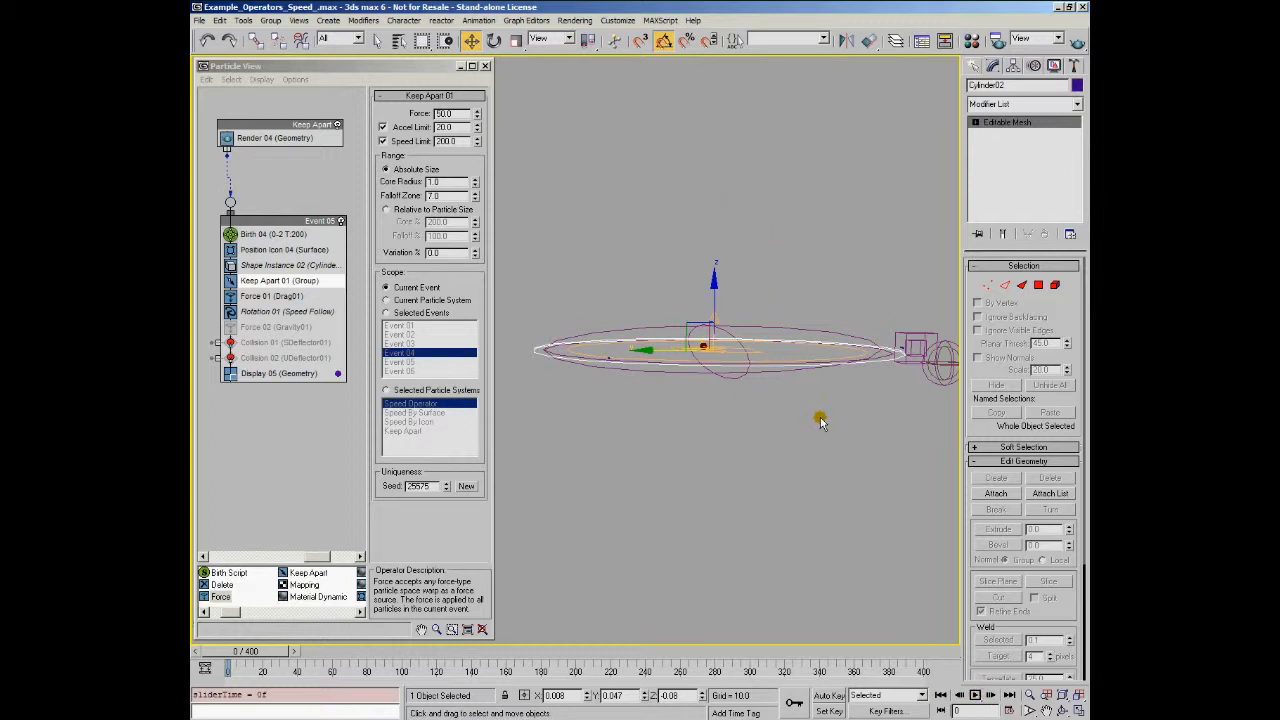
click(977, 697)
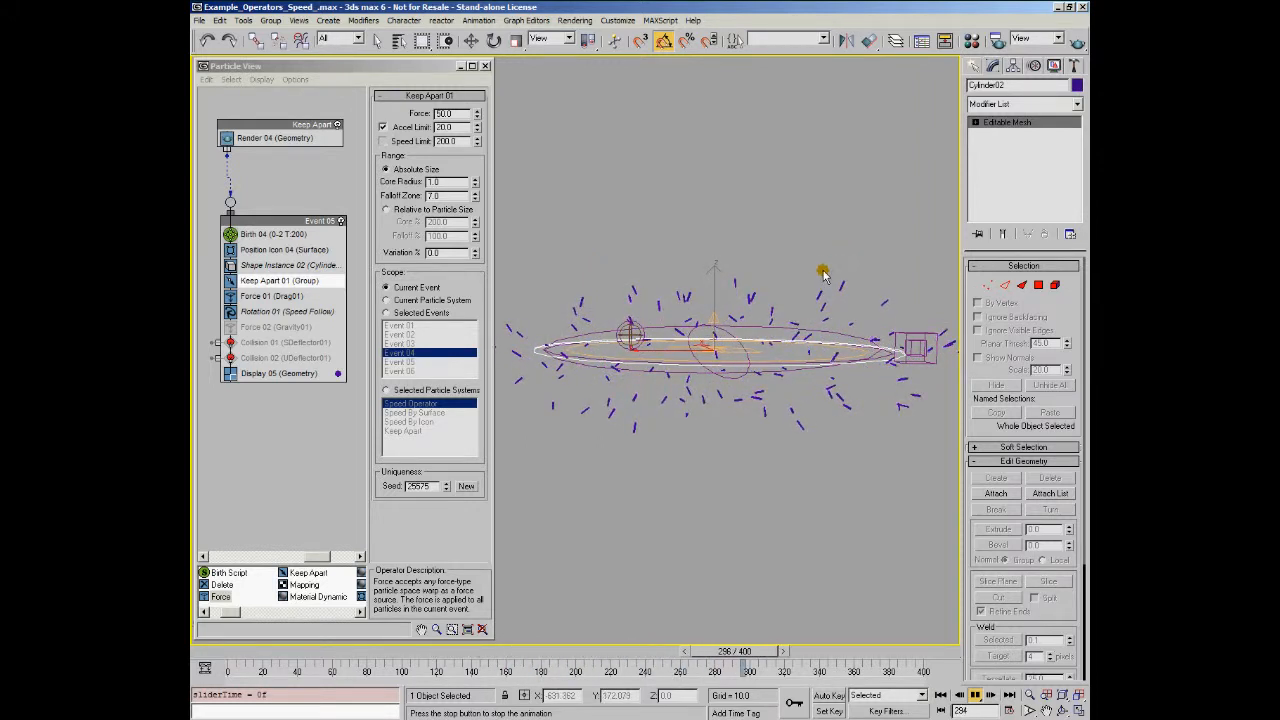
click(975, 695)
- Change the Keep Apart particle source's emitter icon type to Sphere and play the animation from frame 0
alt+middle_drag(718, 244, 728, 314)
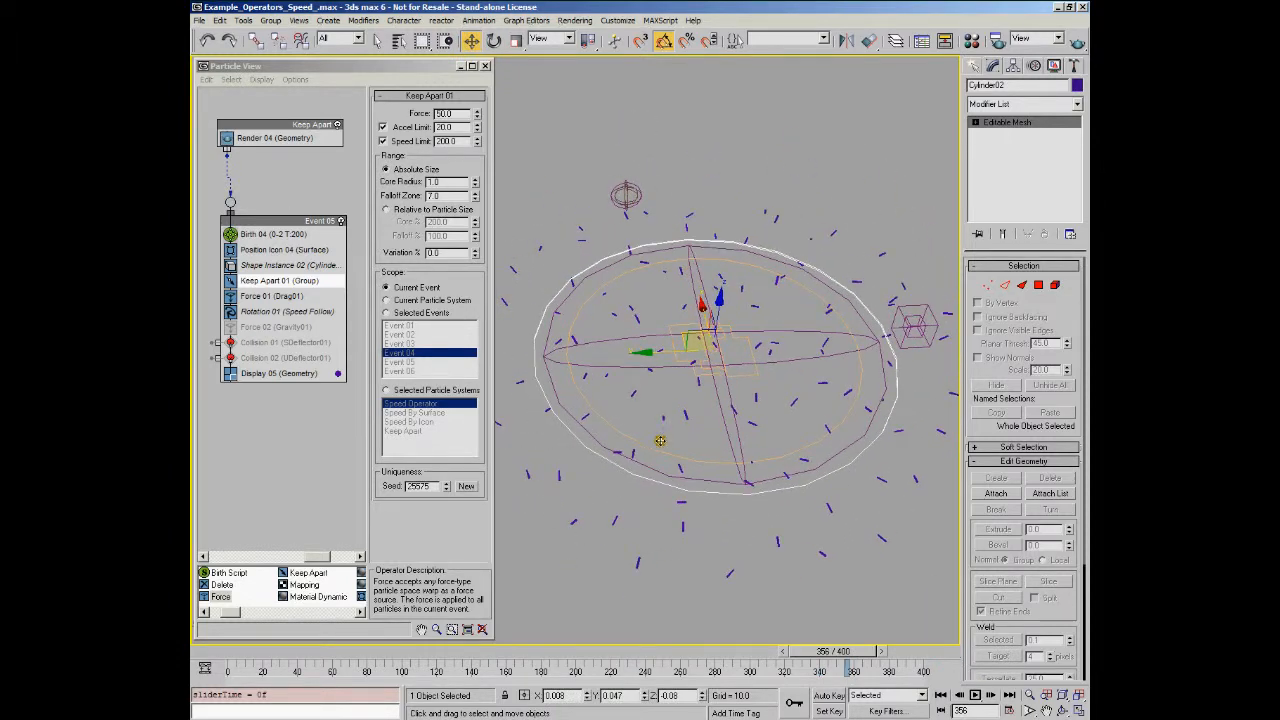
drag(286, 661, 218, 663)
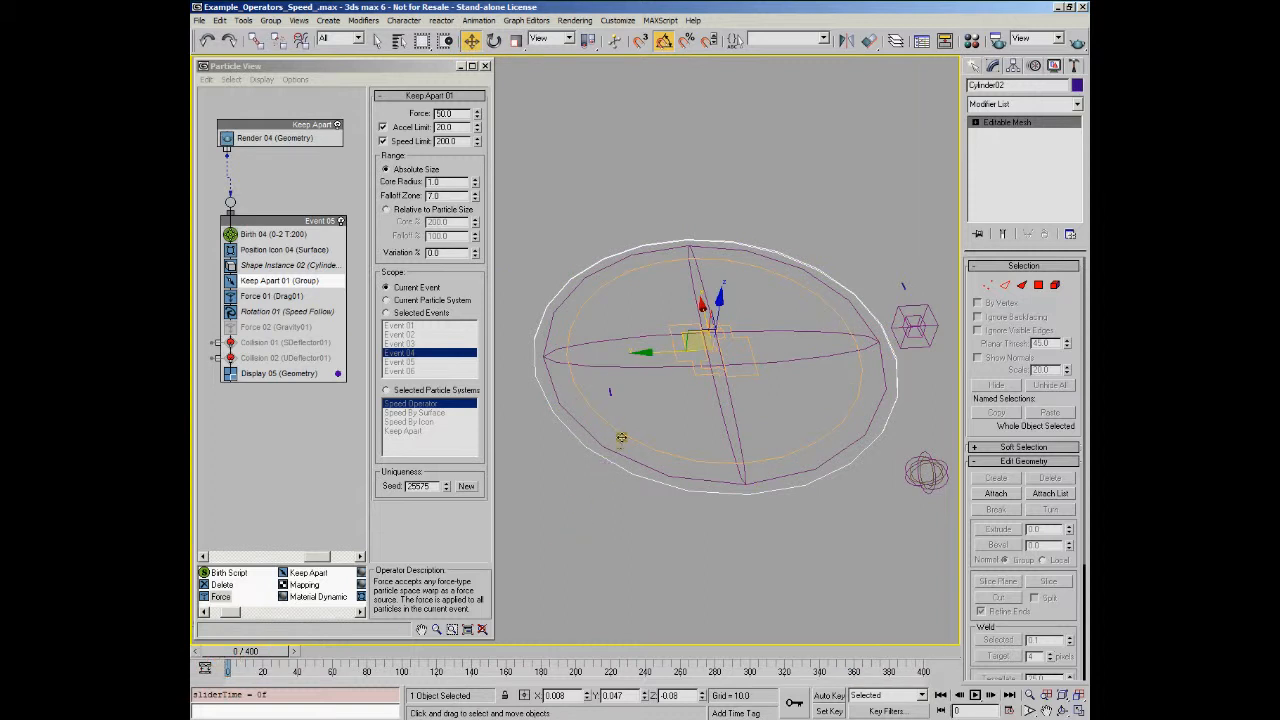
click(843, 306)
click(1067, 371)
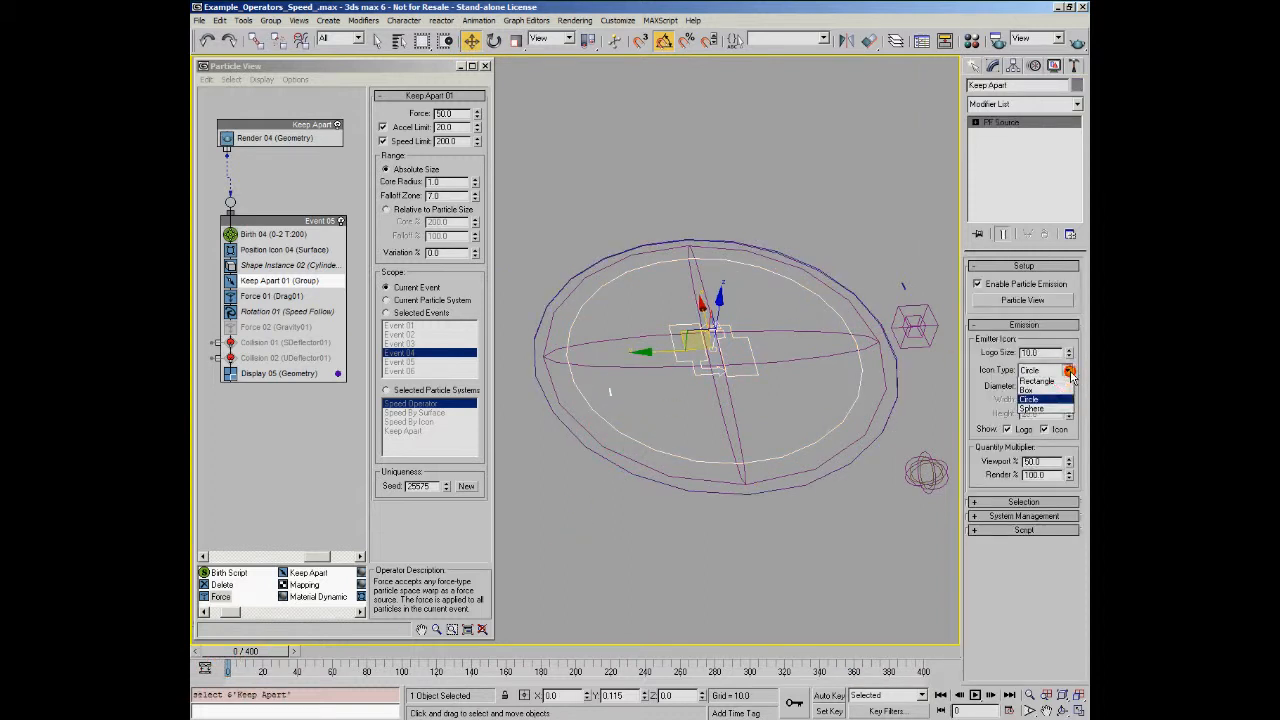
click(1063, 411)
alt+middle_drag(759, 552, 759, 540)
click(974, 695)
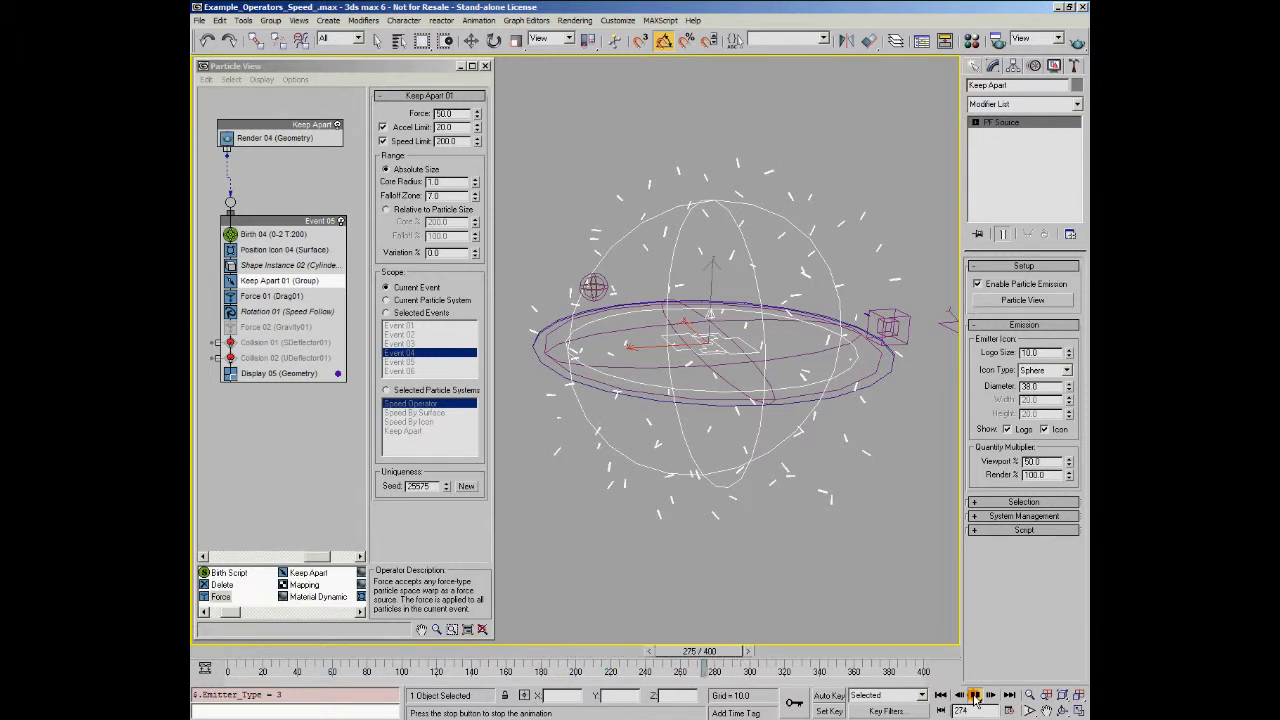
click(975, 696)
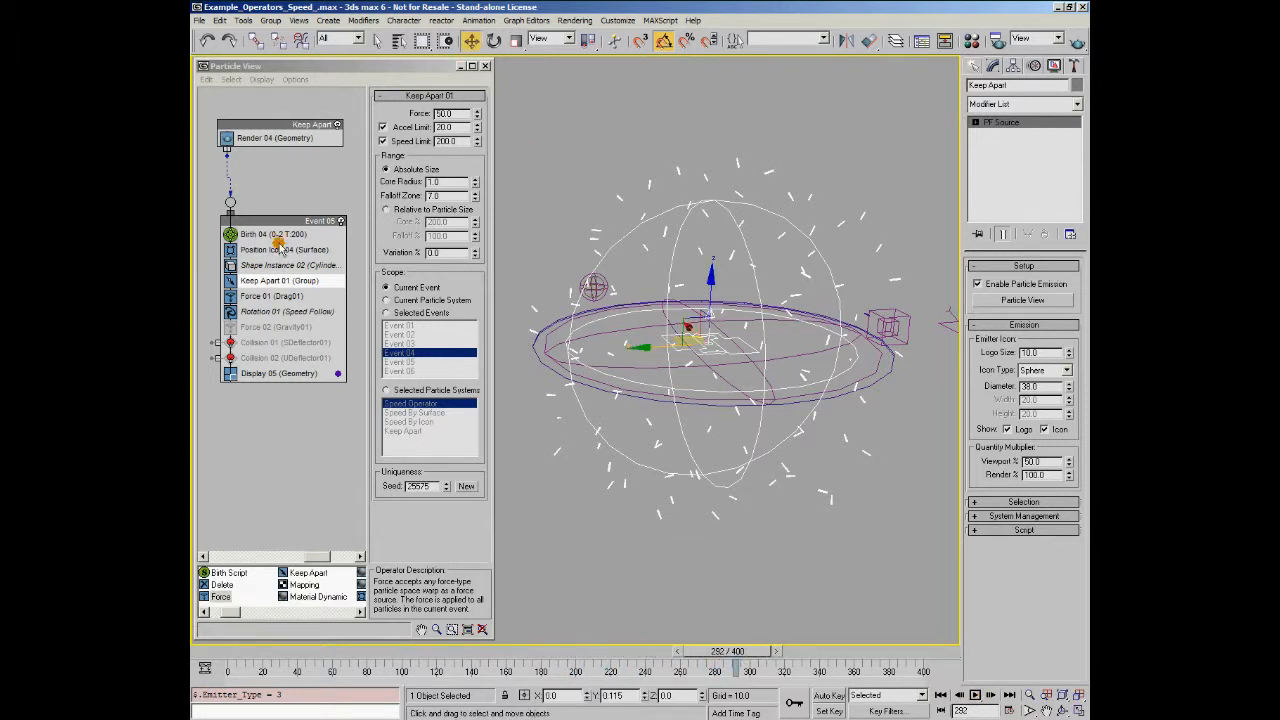
- Set the Position Icon 04 location to Volume and preview the particle motion from frame 0
click(244, 653)
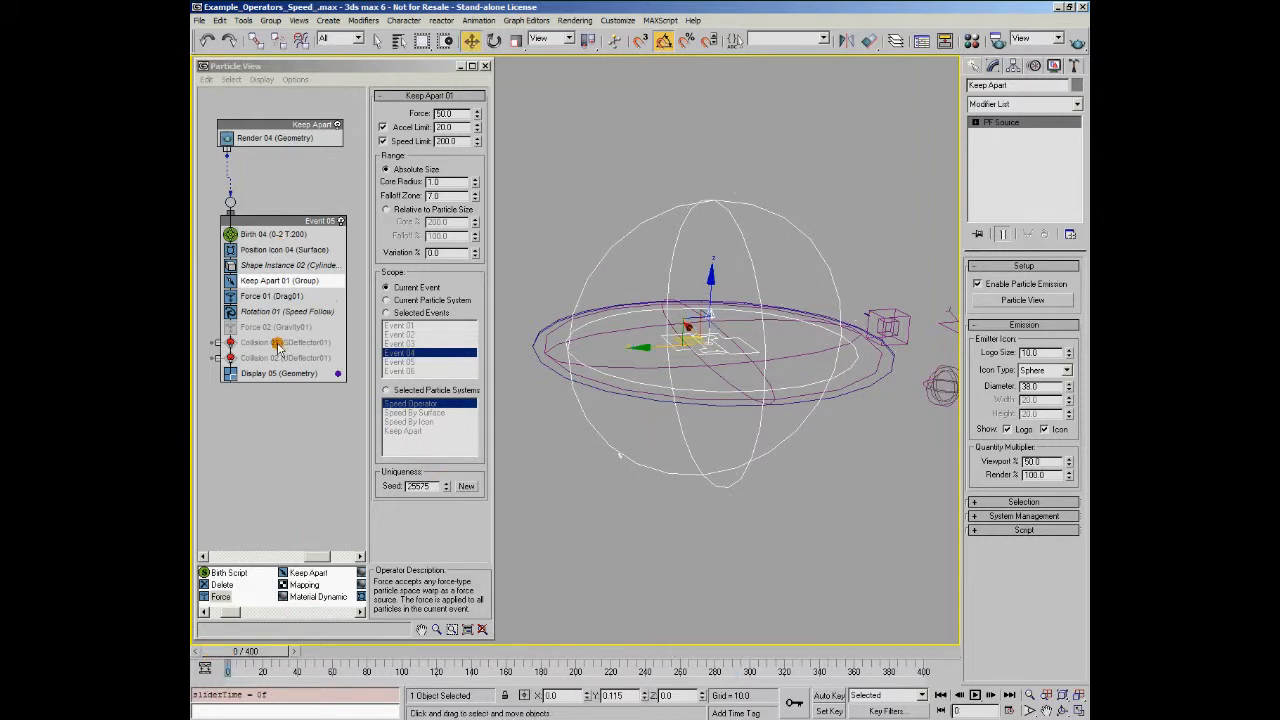
click(284, 248)
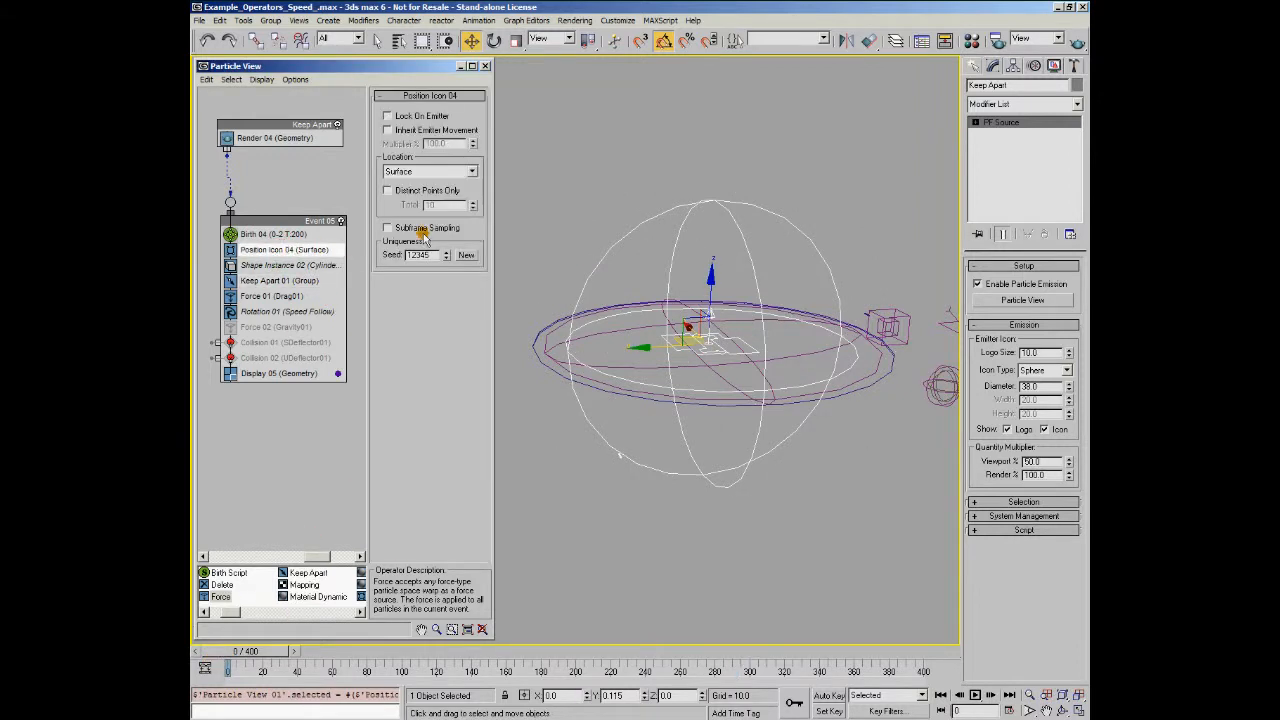
click(470, 172)
click(441, 227)
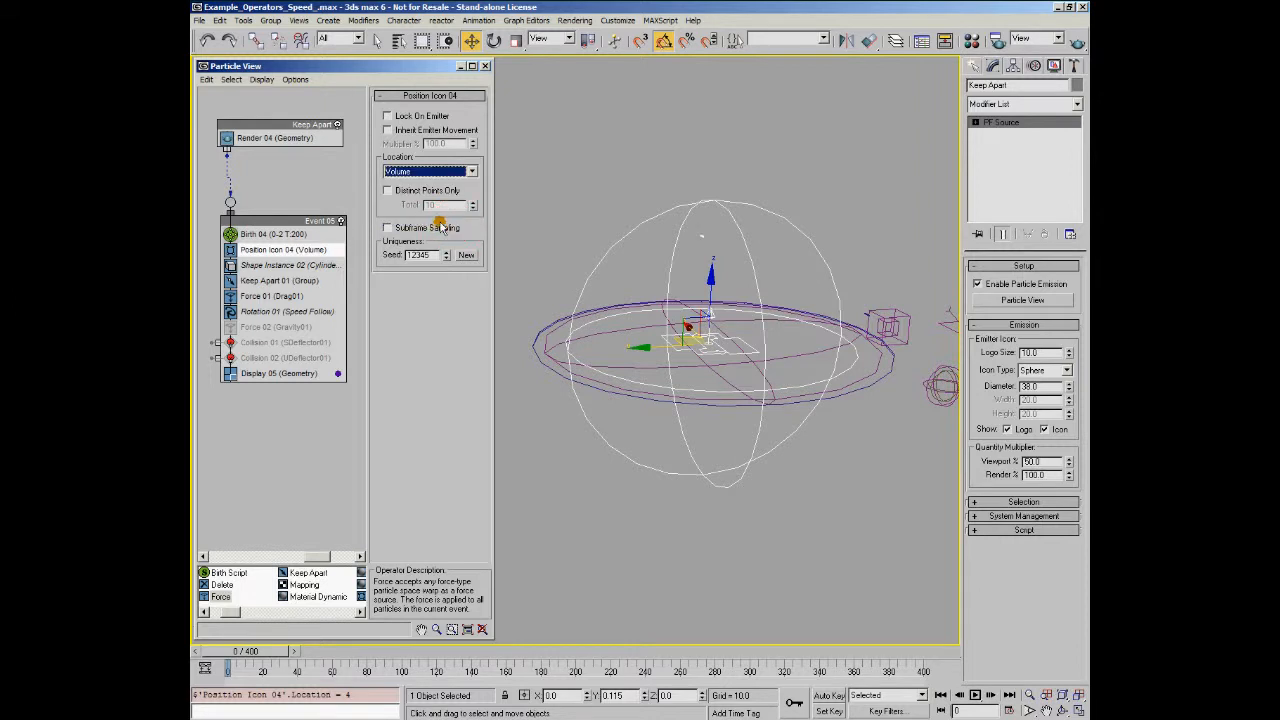
click(976, 694)
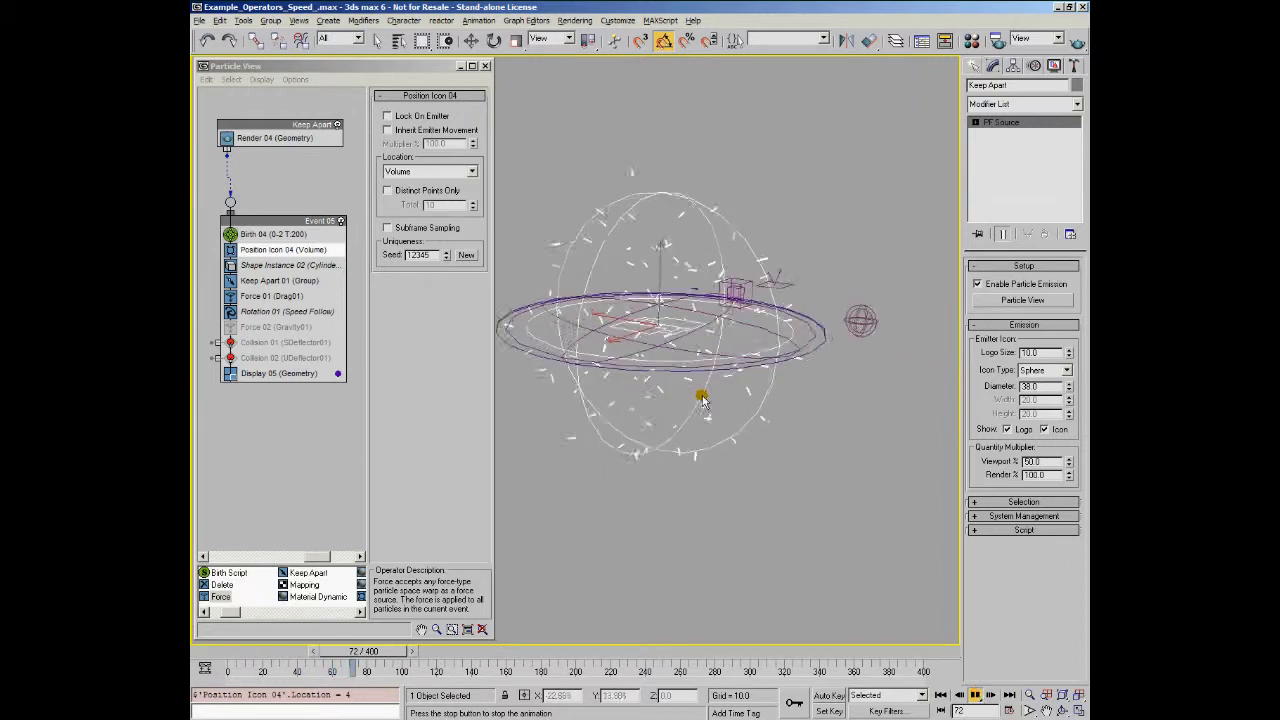
alt+middle_drag(733, 388, 846, 473)
scroll(700, 415, up, 3)
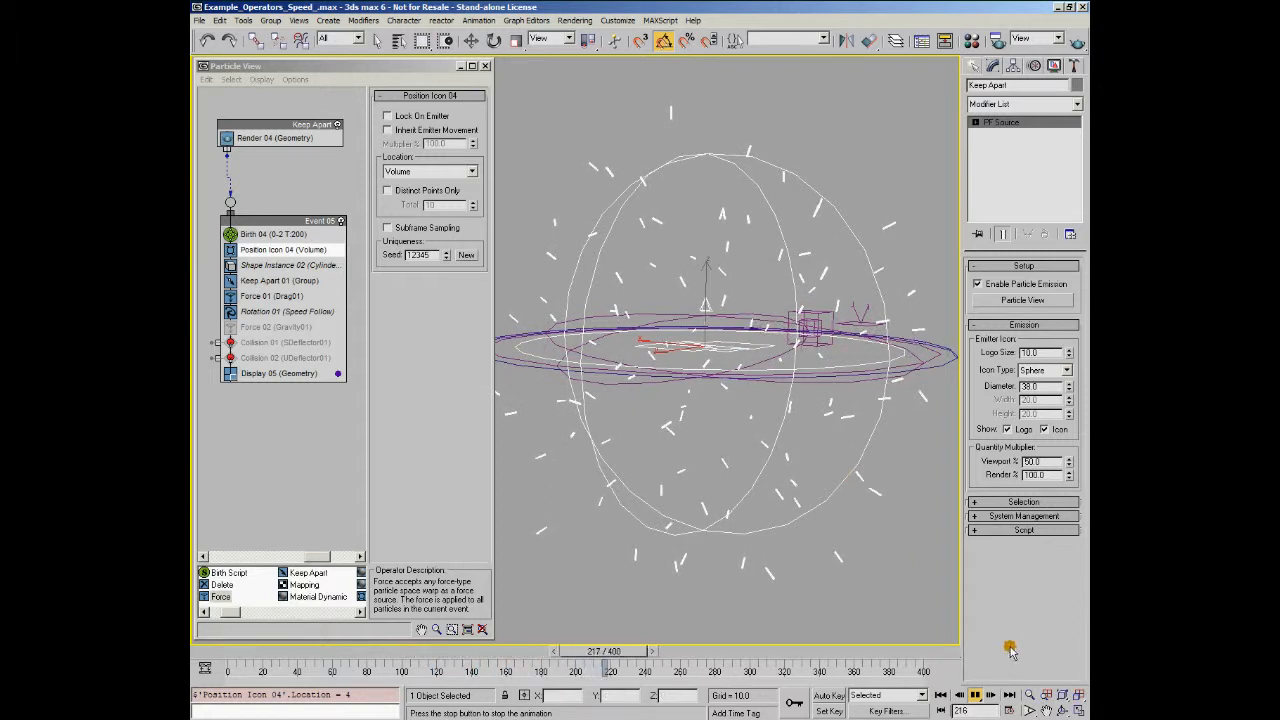
click(972, 694)
- Turn the Force 02 gravity operator back on and replay the animation from frame 0 in a raised view
click(231, 328)
click(213, 651)
alt+middle_drag(688, 466, 826, 549)
click(978, 695)
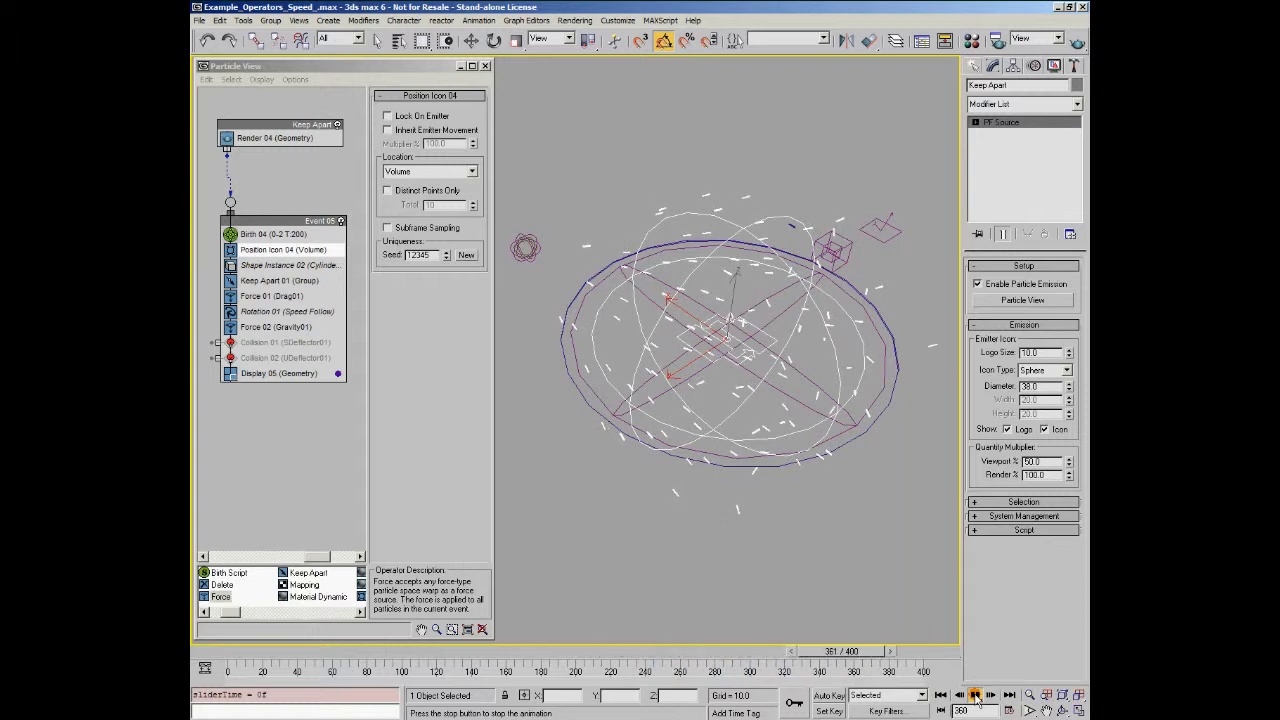
click(901, 675)
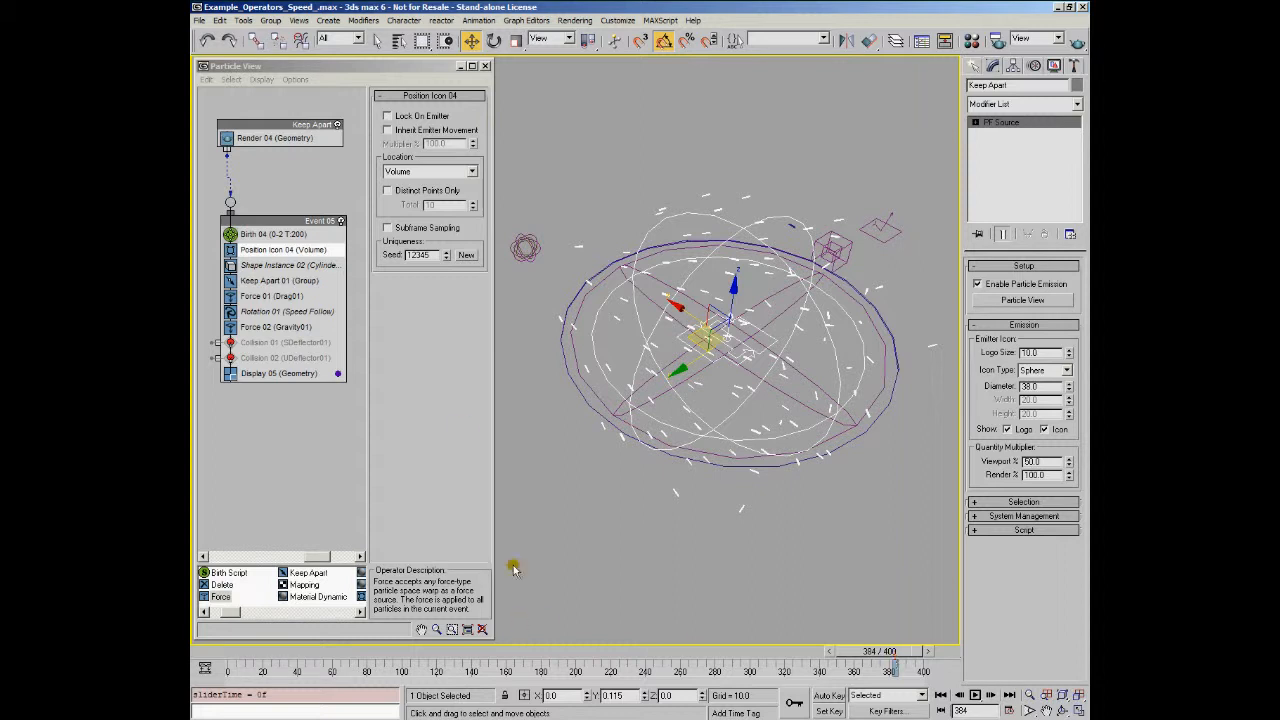
- Set the Keep Apart 01 falloff zone to 20 and replay the animation from frame 0
click(272, 281)
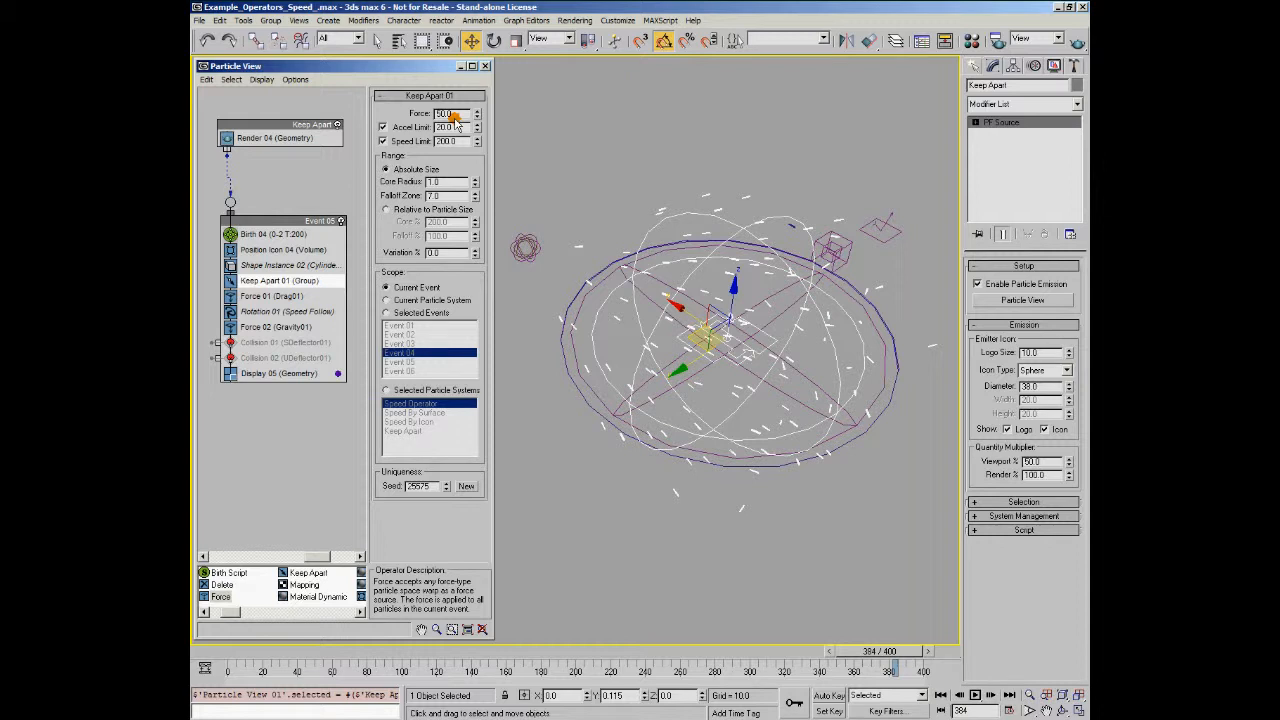
double_click(430, 182)
drag(446, 197, 411, 199)
text(20)
key(Return)
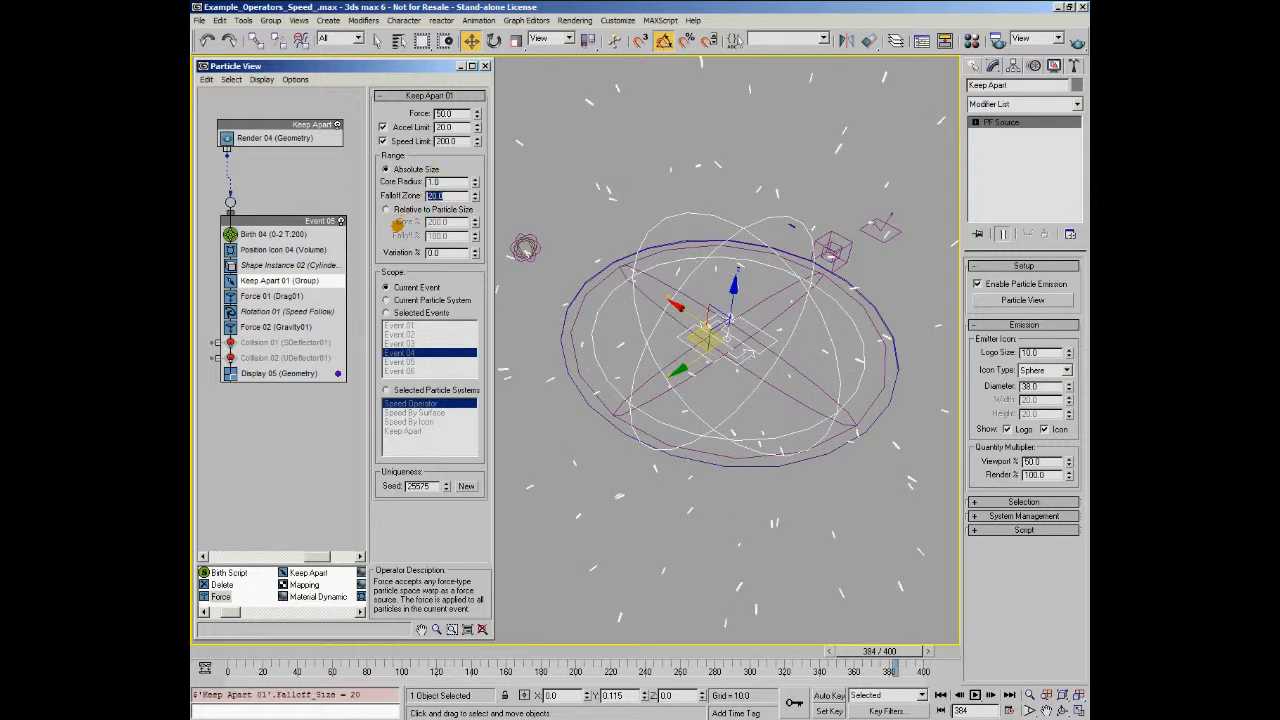
drag(272, 651, 230, 655)
click(977, 697)
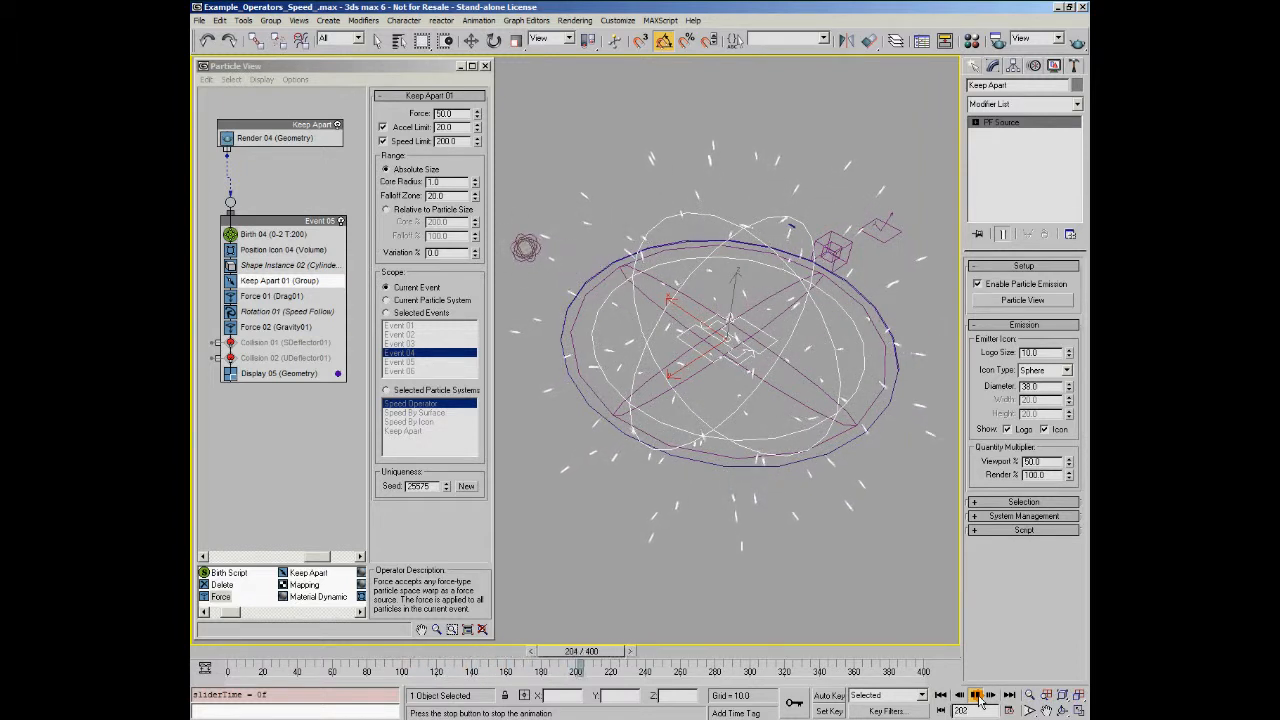
click(978, 695)
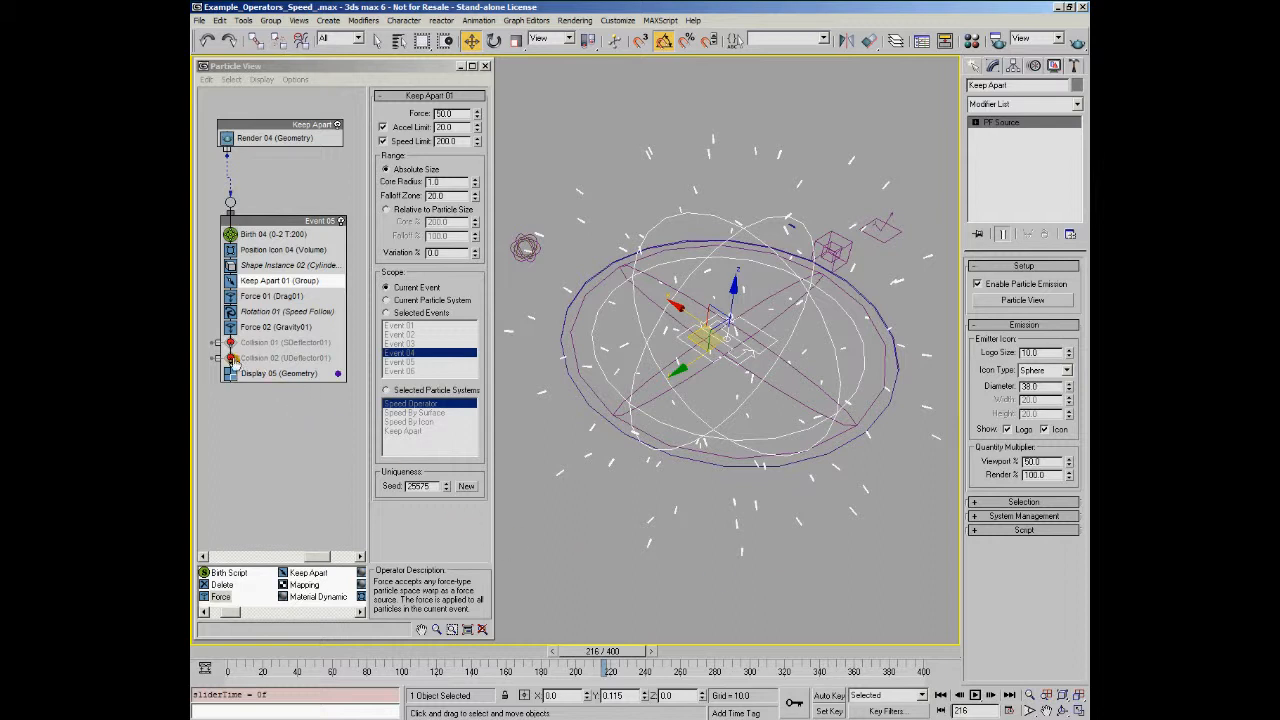
- Turn the Collision 02 test back on and replay the animation from frame 0 with the emitter icon type set to Circle
click(273, 374)
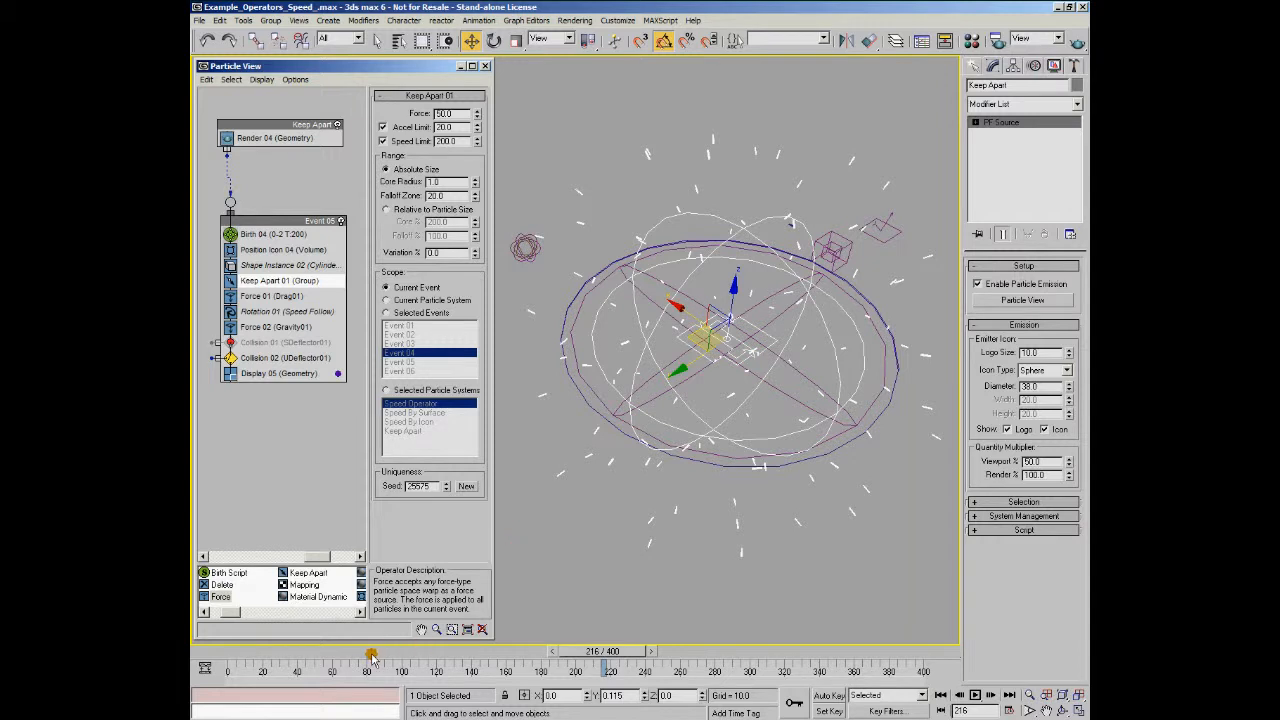
click(1066, 370)
click(1055, 402)
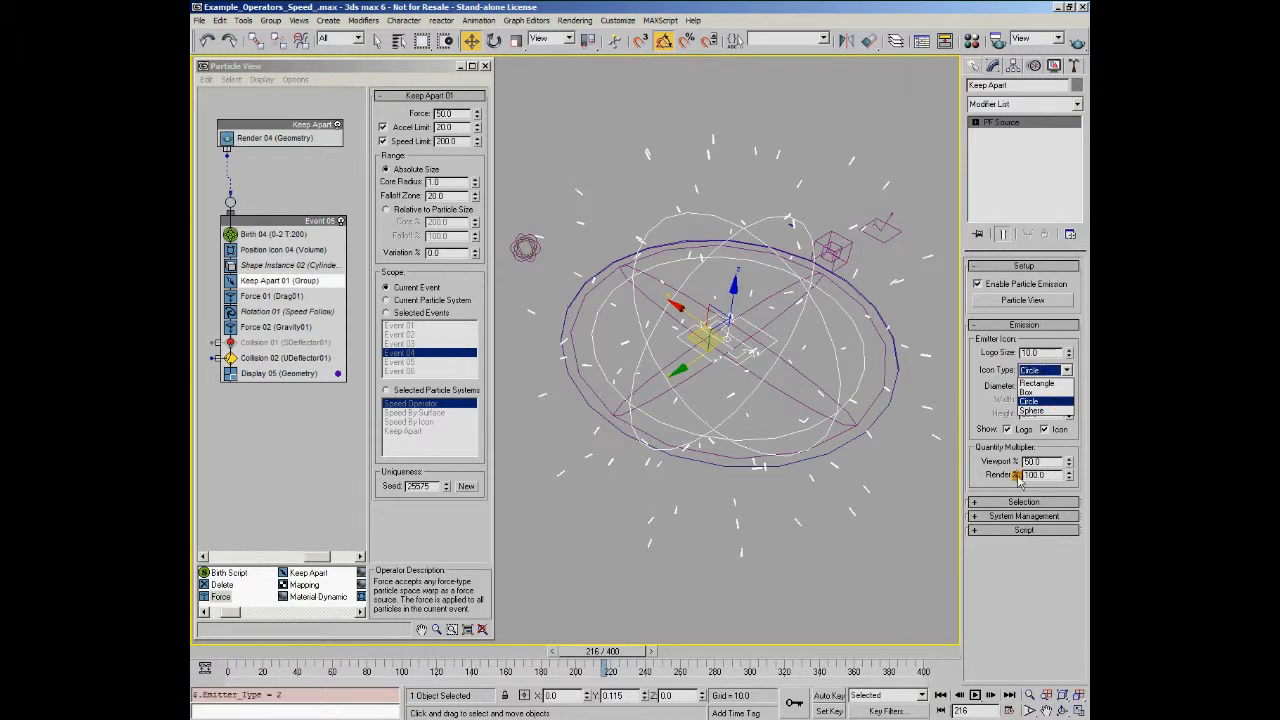
click(213, 653)
click(976, 697)
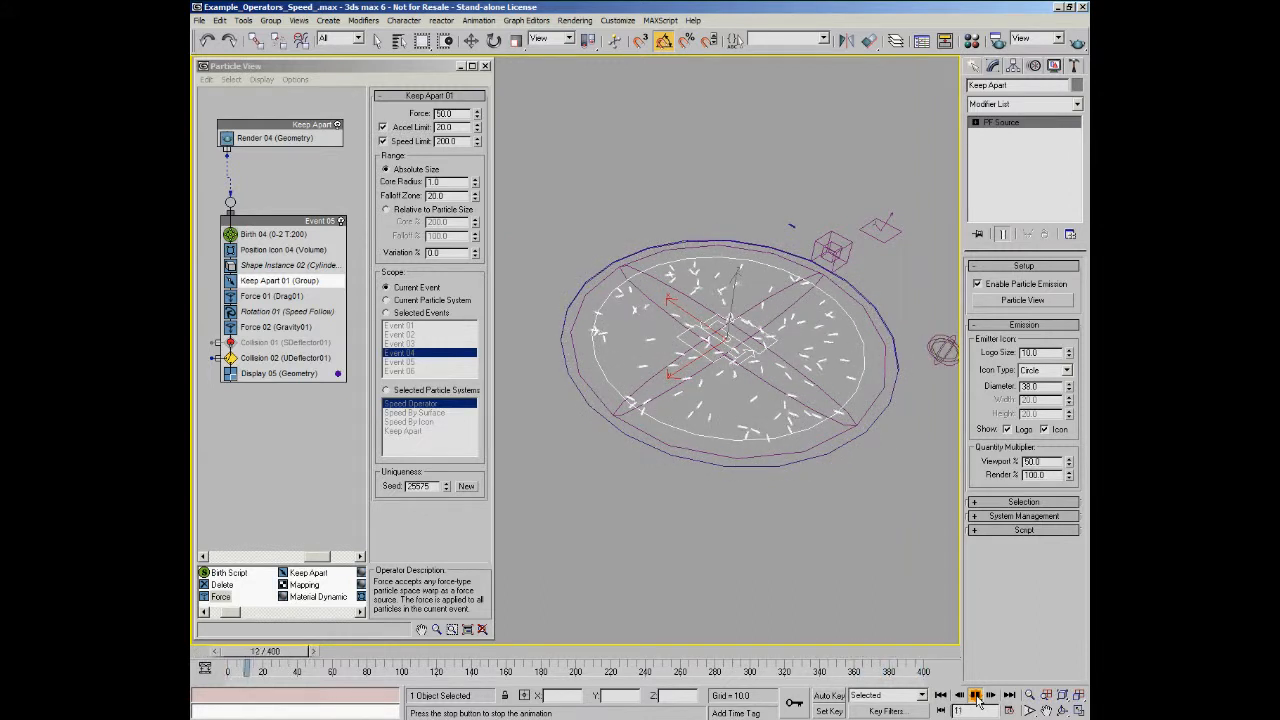
click(976, 696)
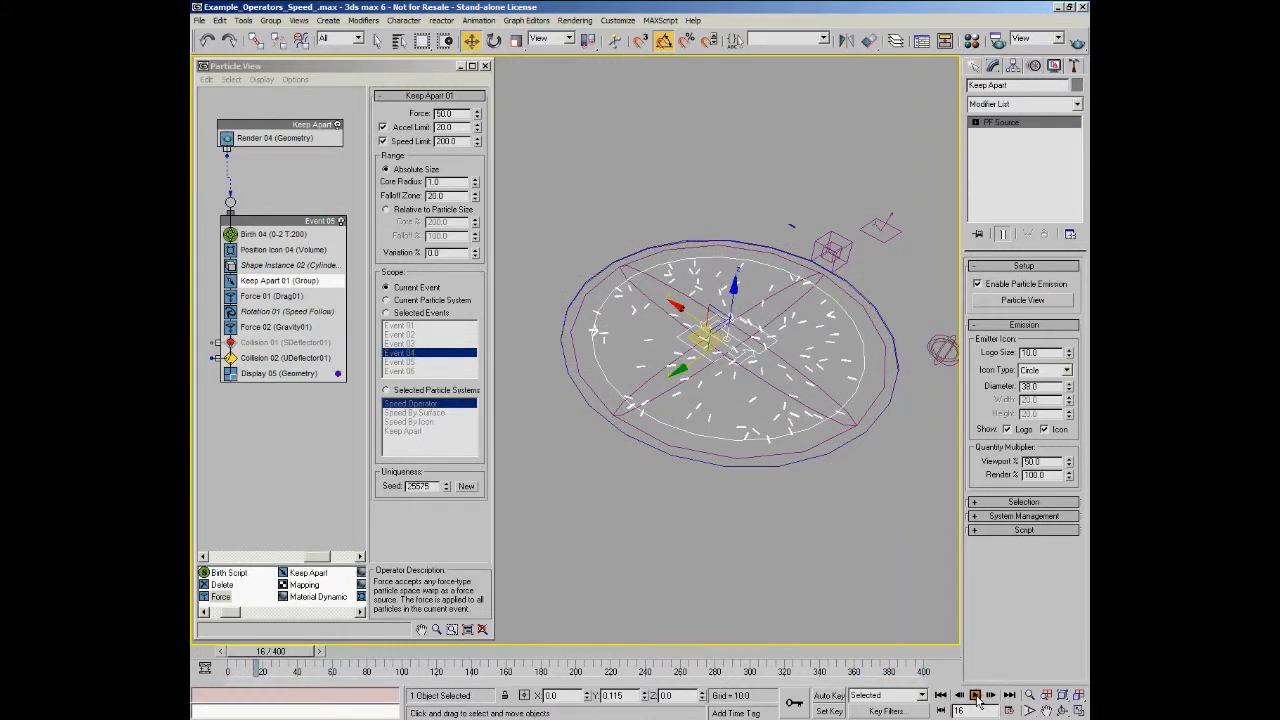